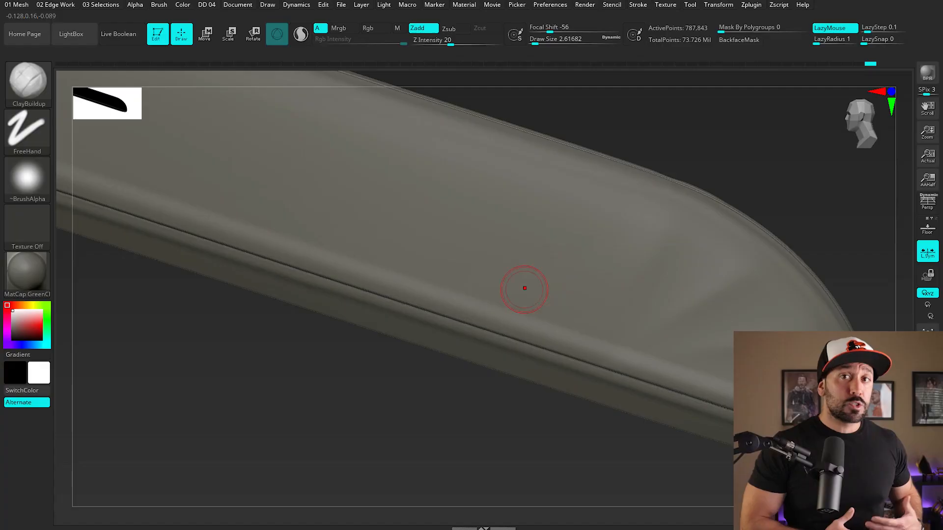
Sculpt diagonal fabric folds across the seat pad near its rounded end with the ClayBuildup brush and soften them.
mouse_move(730, 268)
mouse_down()
mouse_move(627, 304)
mouse_move(513, 307)
mouse_up()
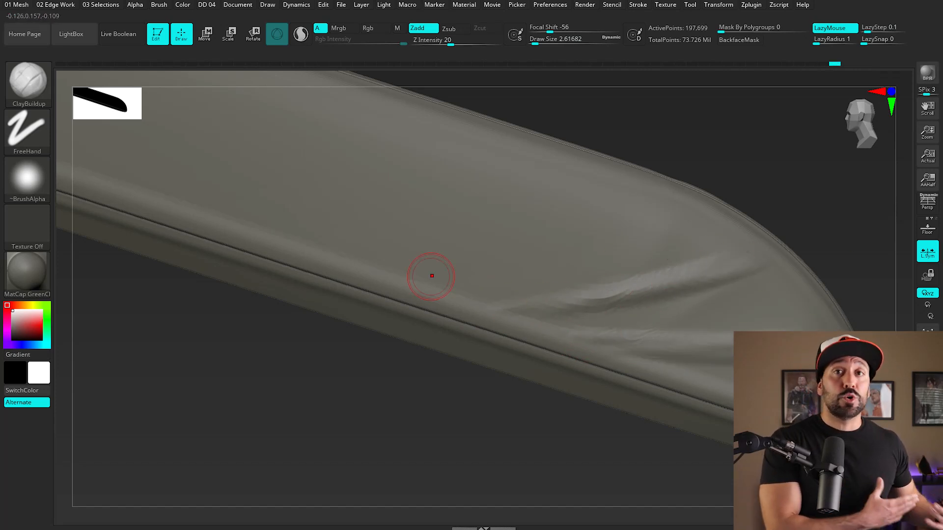
alt+right_drag(175, 212, 240, 265)
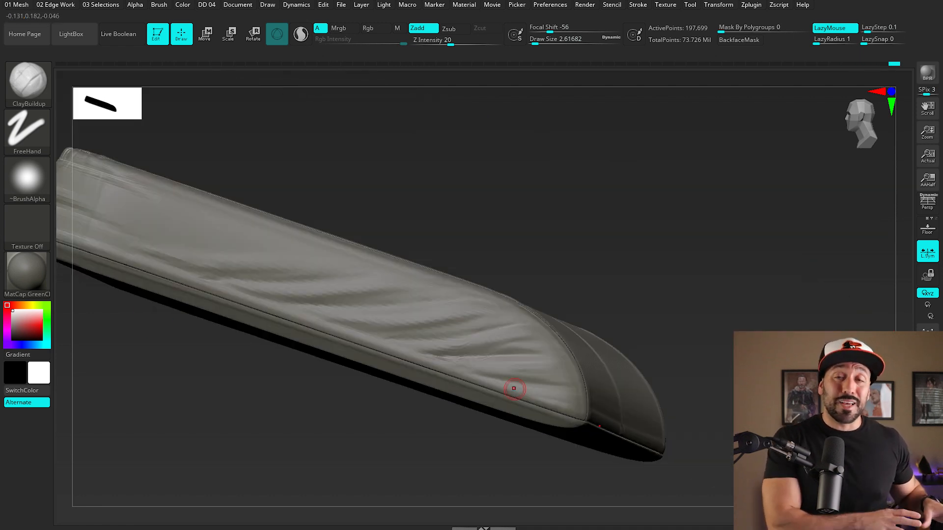
key(shift)
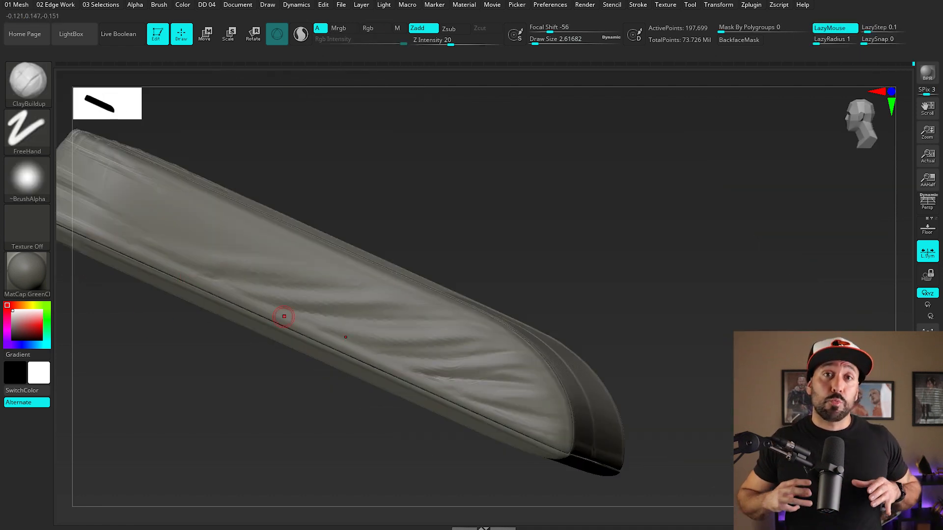
Raise the seat pad one subdivision level, smooth its folds and refine them toward the rounded end.
key(shift)
key(d)
key(shift)
mouse_move(613, 183)
right_down()
mouse_move(605, 107)
mouse_move(626, 81)
mouse_move(643, 103)
right_up()
alt+right_drag(643, 103, 668, 133)
right_drag(184, 123, 102, 137)
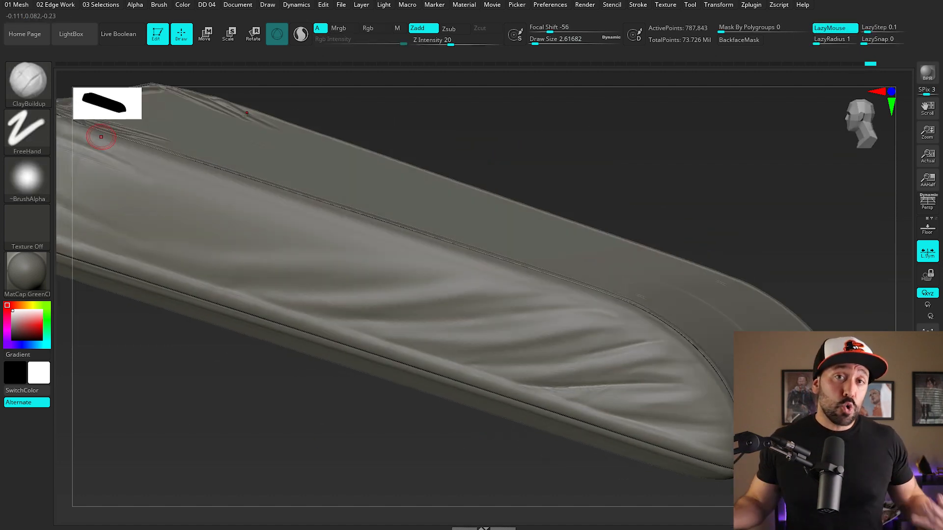
shift+click(624, 305)
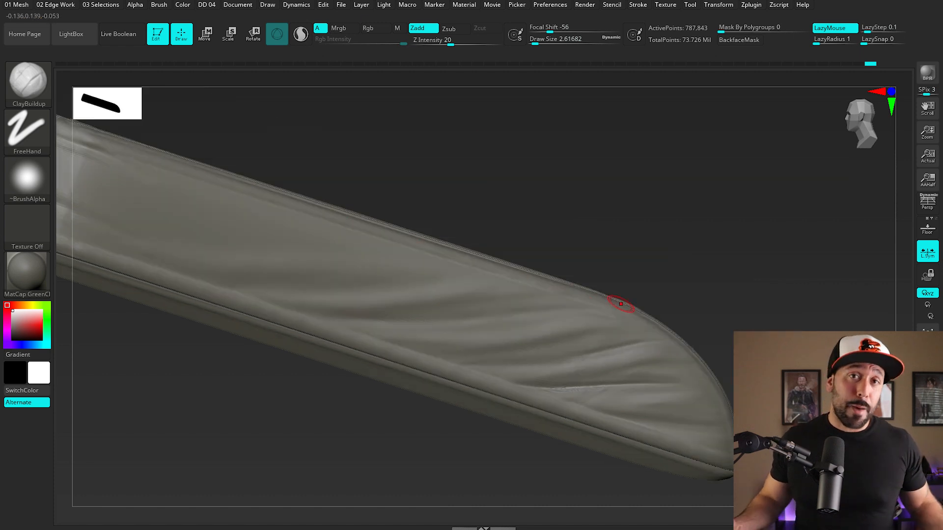
right_drag(621, 304, 720, 426)
drag(720, 426, 728, 444)
right_drag(727, 443, 614, 197)
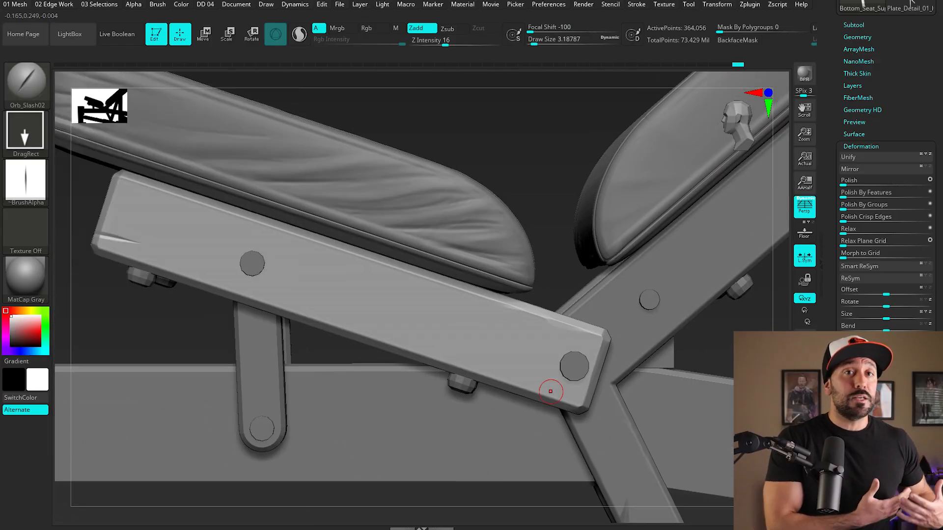
Stamp slash damage on both ends of the seat's support plate and load the Orb_Slash03 brush.
drag(590, 402, 533, 377)
drag(99, 222, 130, 228)
key(b)
click(408, 235)
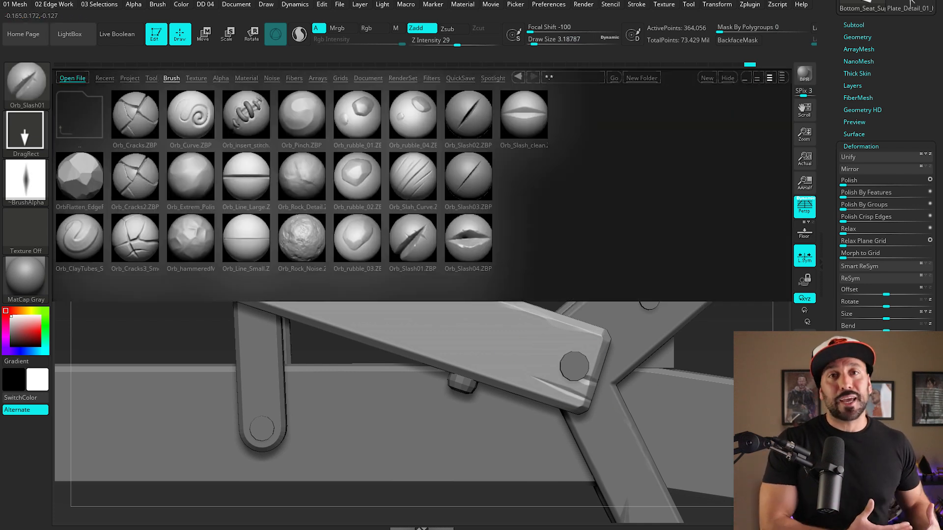
double_click(468, 176)
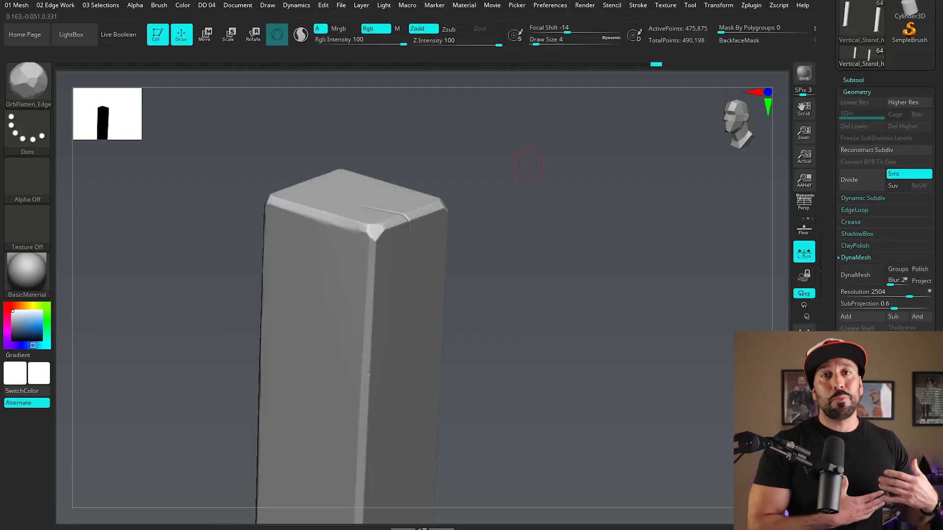
Chip and flatten the corners and top edges of the vertical stand post with the OrbFlatten_Edge brush.
drag(527, 165, 468, 185)
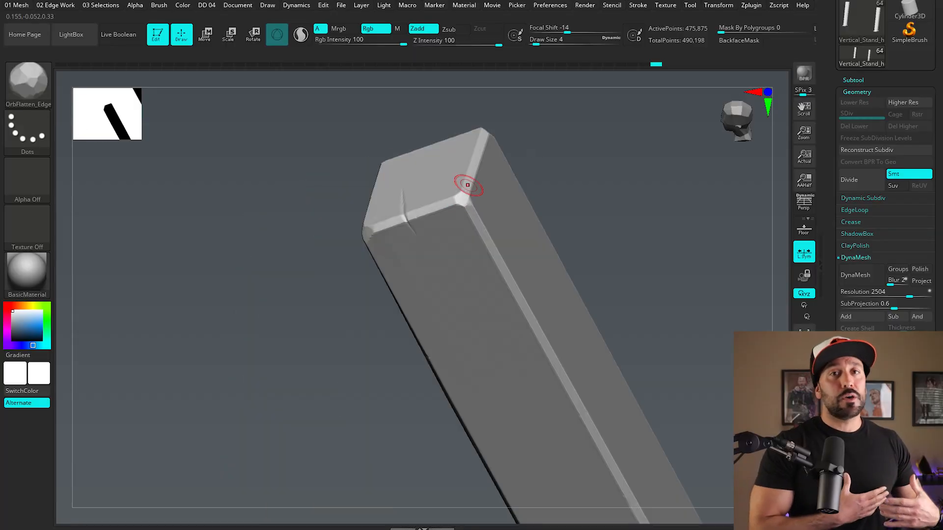
drag(379, 227, 366, 239)
mouse_move(324, 235)
mouse_down()
mouse_move(471, 228)
mouse_move(432, 249)
mouse_up()
drag(569, 260, 486, 260)
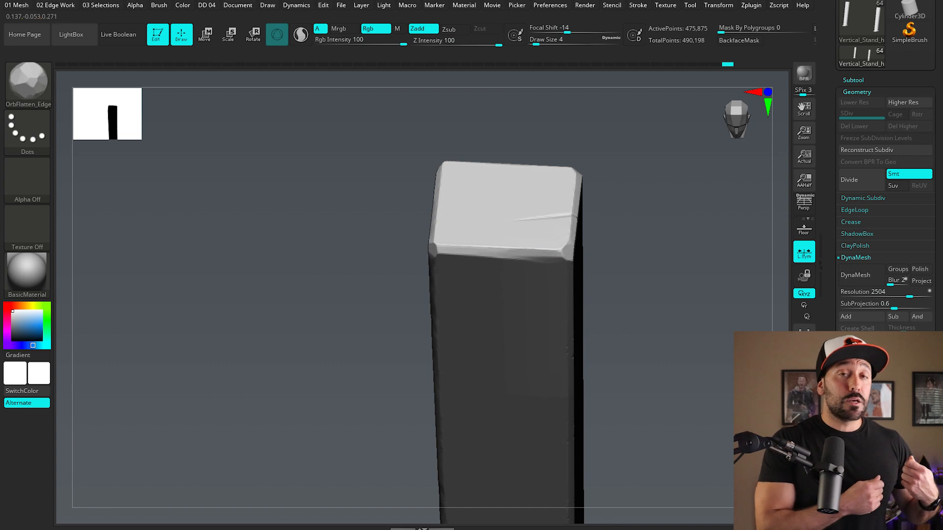
drag(383, 263, 466, 248)
drag(656, 202, 642, 179)
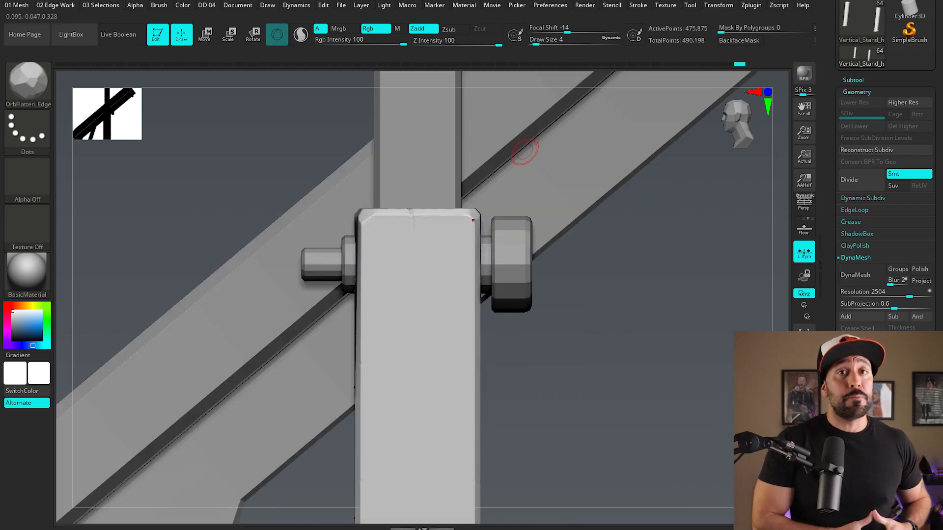
key(space)
drag(429, 208, 411, 208)
key(space)
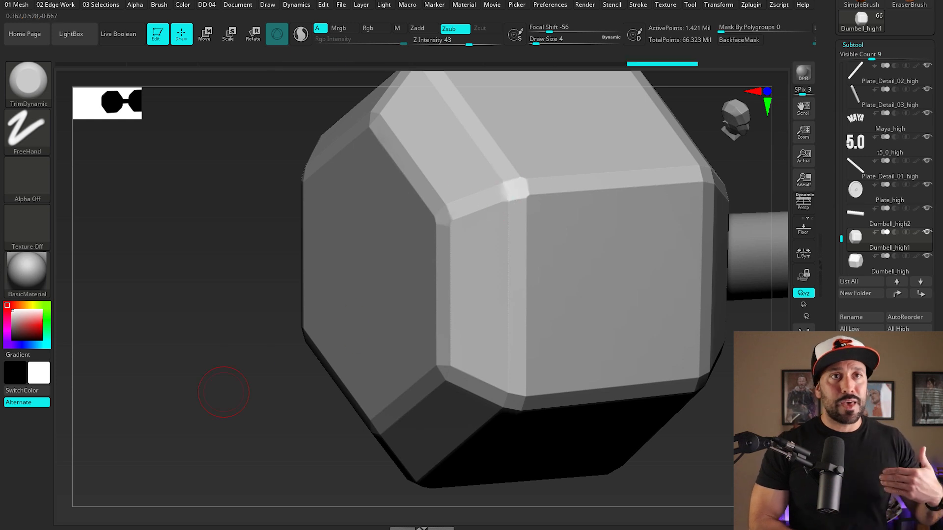
Wear down the bevelled edges and corners of the dumbbell head with the OrbFlatten_Edge brush.
drag(247, 361, 304, 338)
drag(185, 304, 106, 326)
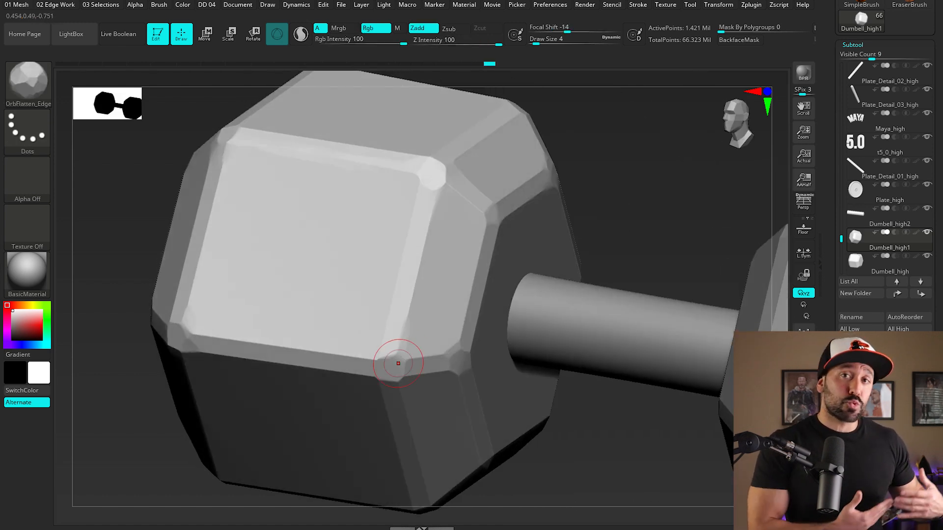
drag(398, 363, 399, 354)
mouse_move(174, 280)
mouse_down()
mouse_move(113, 187)
mouse_move(196, 314)
mouse_move(295, 275)
mouse_up()
drag(594, 187, 592, 209)
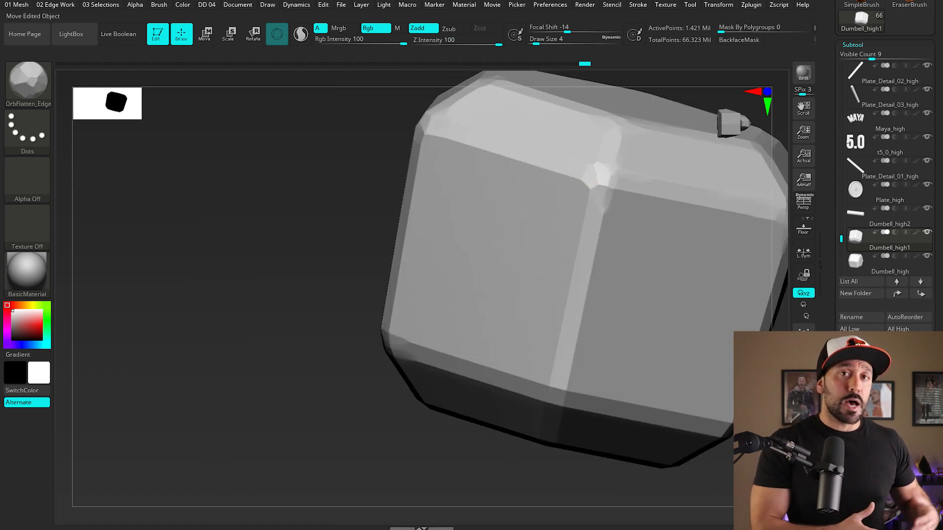
drag(275, 304, 216, 295)
drag(449, 378, 454, 360)
drag(197, 417, 299, 427)
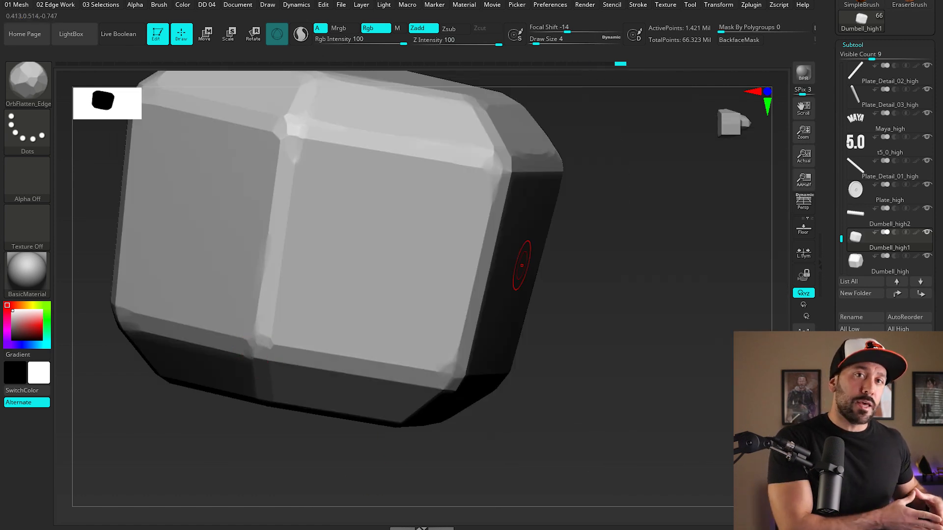
drag(608, 295, 687, 274)
drag(471, 189, 504, 148)
drag(707, 206, 638, 147)
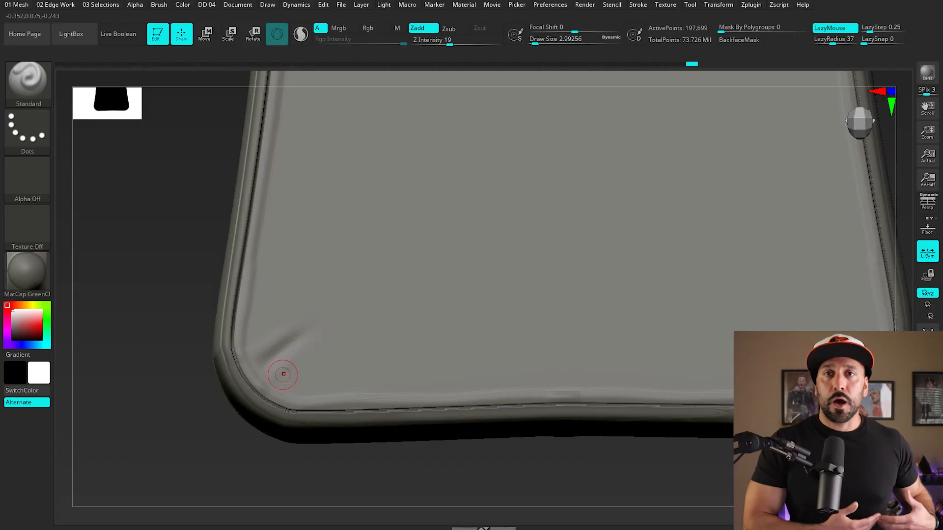
Smooth the folds at the pad's rounded corner, raise its subdivision level and sharpen the creases with the DamStandard brush.
mouse_move(338, 336)
shift+mouse_down()
mouse_move(309, 383)
mouse_move(338, 339)
mouse_move(270, 361)
mouse_move(296, 375)
shift+mouse_up()
key(ctrl+d)
key(b)
key(d)
key(s)
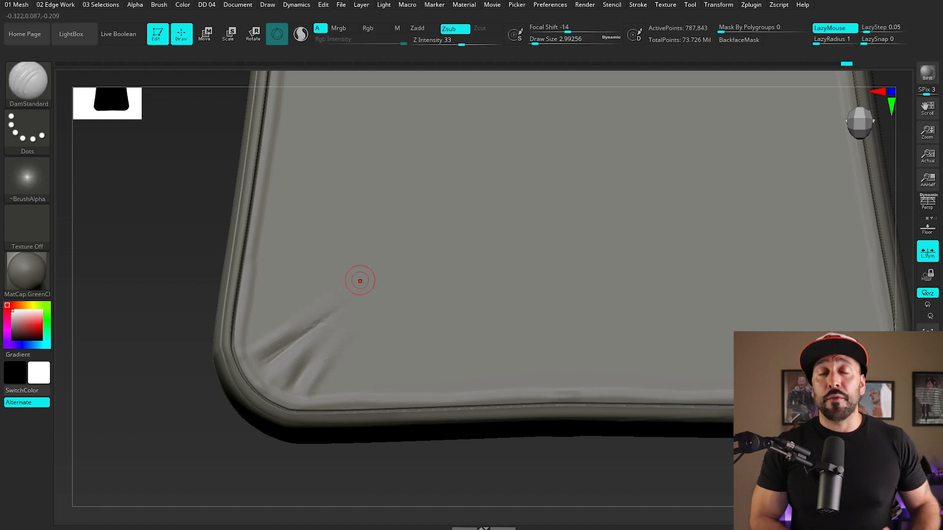
shift+drag(368, 303, 344, 339)
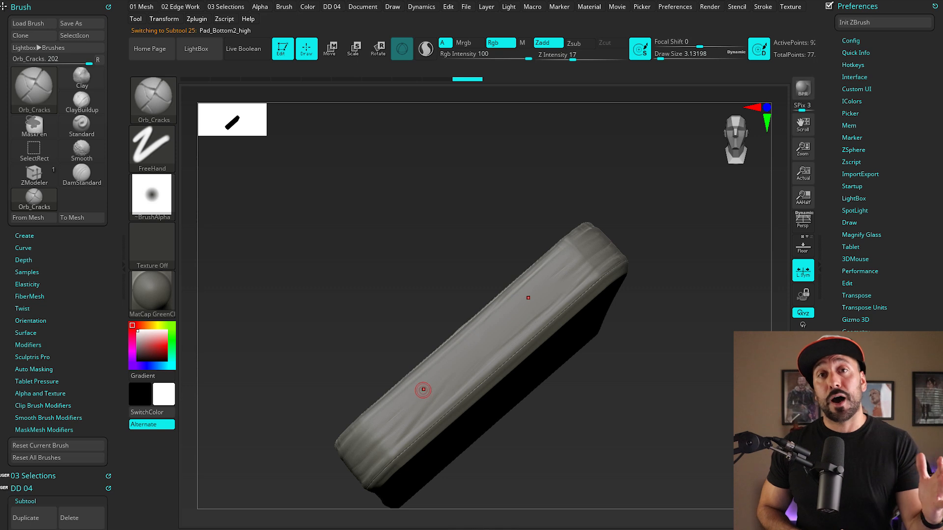
alt+right_drag(344, 511, 466, 360)
key(ctrl)
mouse_move(648, 391)
right_down()
mouse_move(372, 261)
mouse_move(333, 322)
right_up()
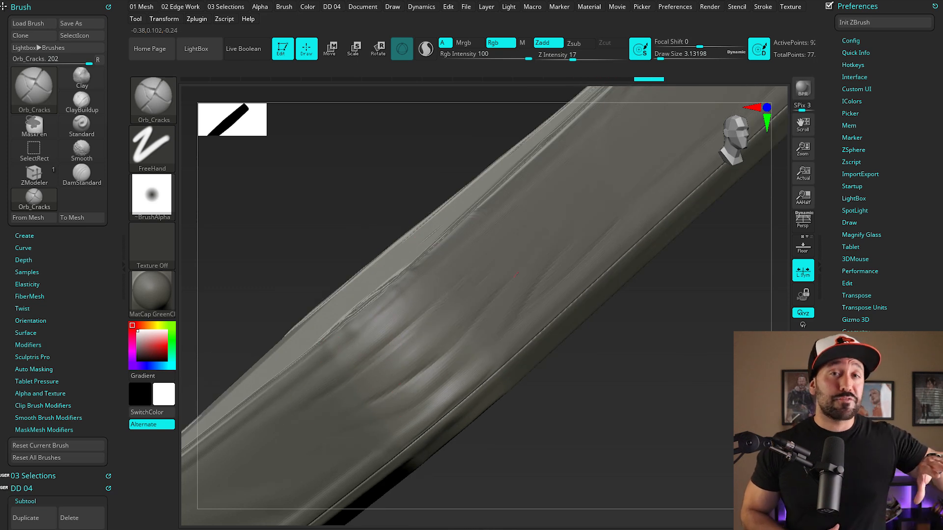
right_drag(700, 356, 658, 367)
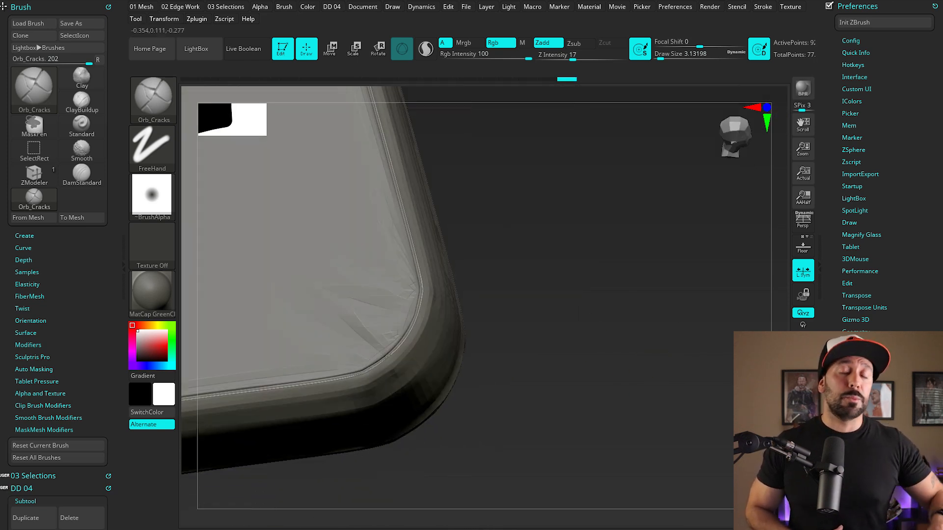